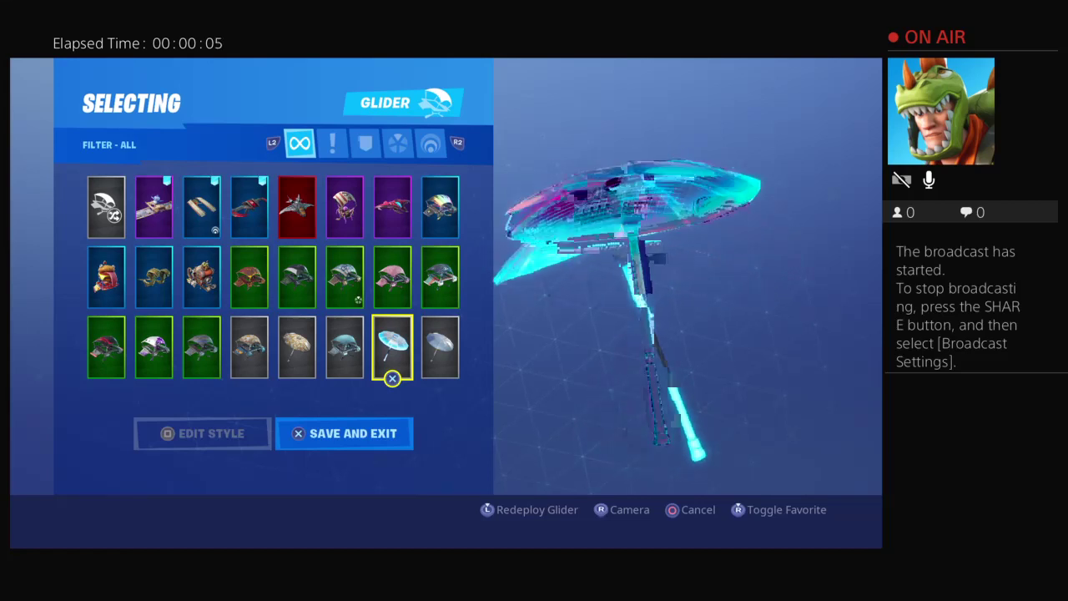
Favourite the umbrella glider, close glider selection and head toward the Career section
{"action": "key", "text": "f"}
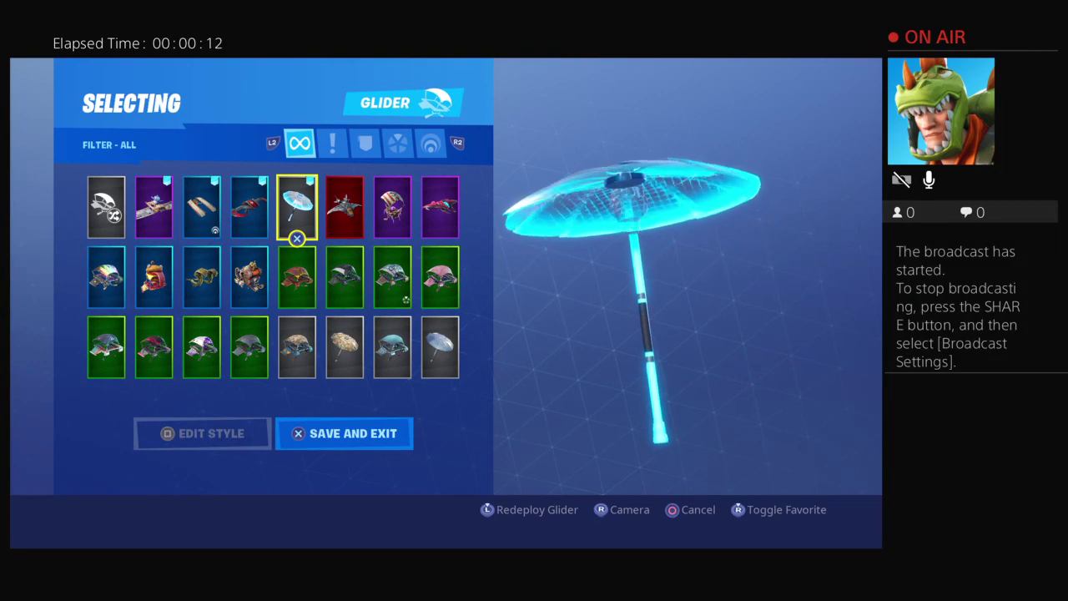
{"action": "key", "text": "Return"}
{"action": "key", "text": "Tab"}
{"action": "key", "text": "Tab"}
{"action": "key", "text": "Tab"}
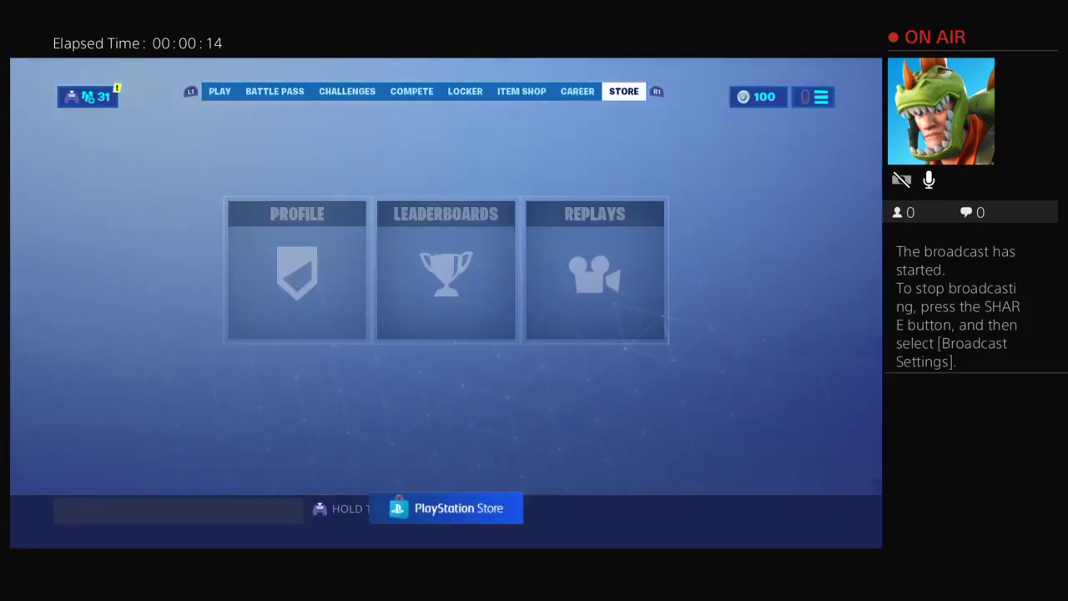
Open the Replays list from the Career page and move down to the Win replay
{"action": "key", "text": "shift+Tab"}
{"action": "key", "text": "Right"}
{"action": "key", "text": "Right"}
{"action": "key", "text": "Return"}
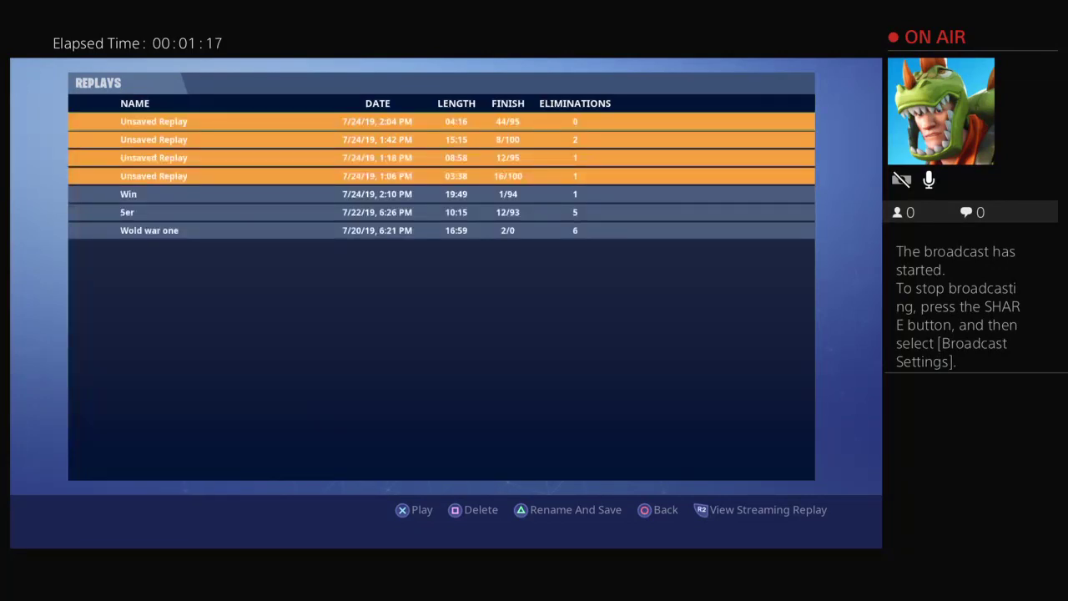
{"action": "key", "text": "Down"}
{"action": "key", "text": "Down"}
{"action": "key", "text": "Down"}
{"action": "key", "text": "Down"}
Play the 'Win' replay and confirm the Play Replay dialog
{"action": "key", "text": "Return"}
{"action": "key", "text": "Escape"}
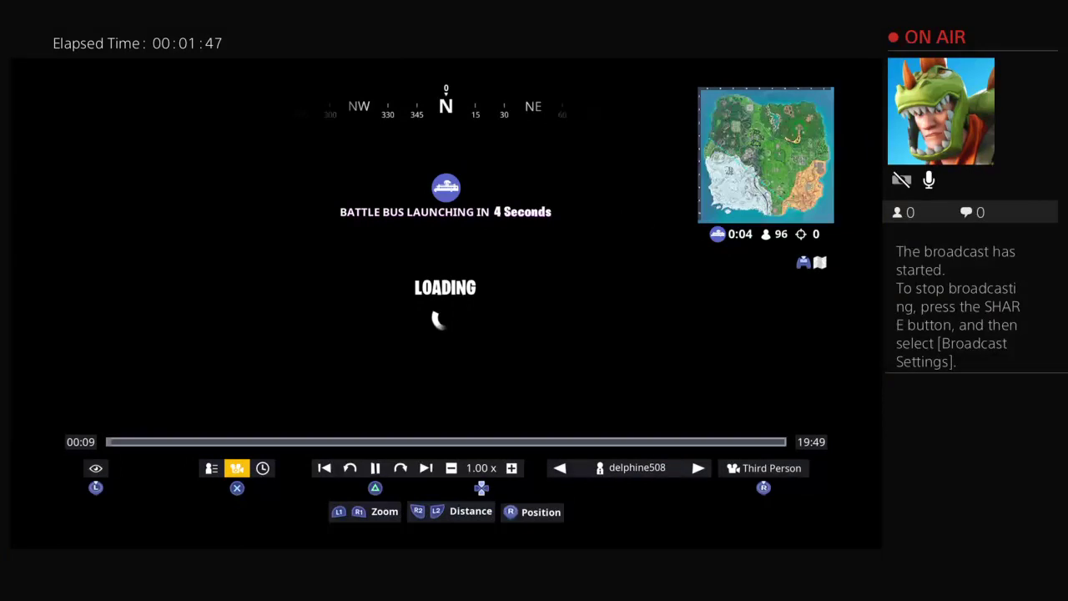
Fast-forward the Win replay past the bus launch to about one minute in
{"action": "key", "text": "Right"}
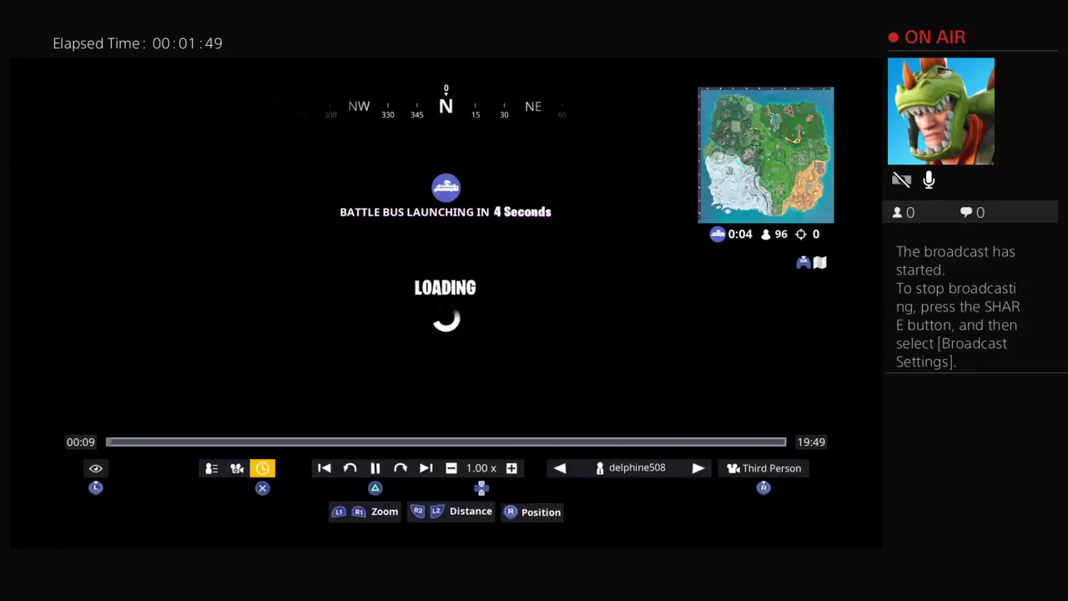
{"action": "key", "text": "Right"}
{"action": "key", "text": "Right"}
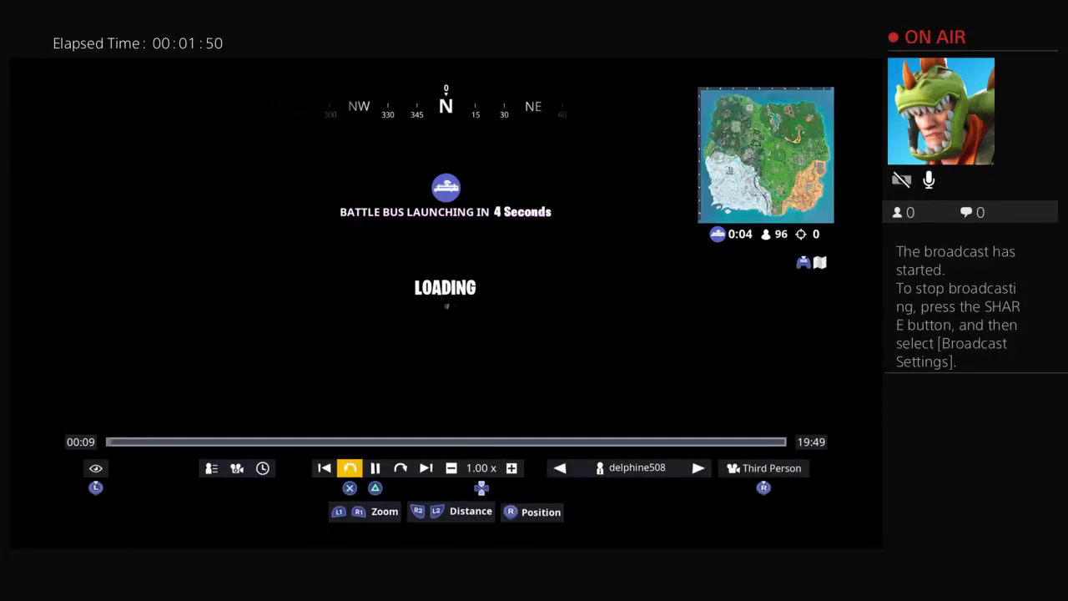
{"action": "key", "text": "Right"}
{"action": "key", "text": "Right"}
{"action": "key", "text": "Right"}
{"action": "key", "text": "Left"}
{"action": "key", "text": "Return"}
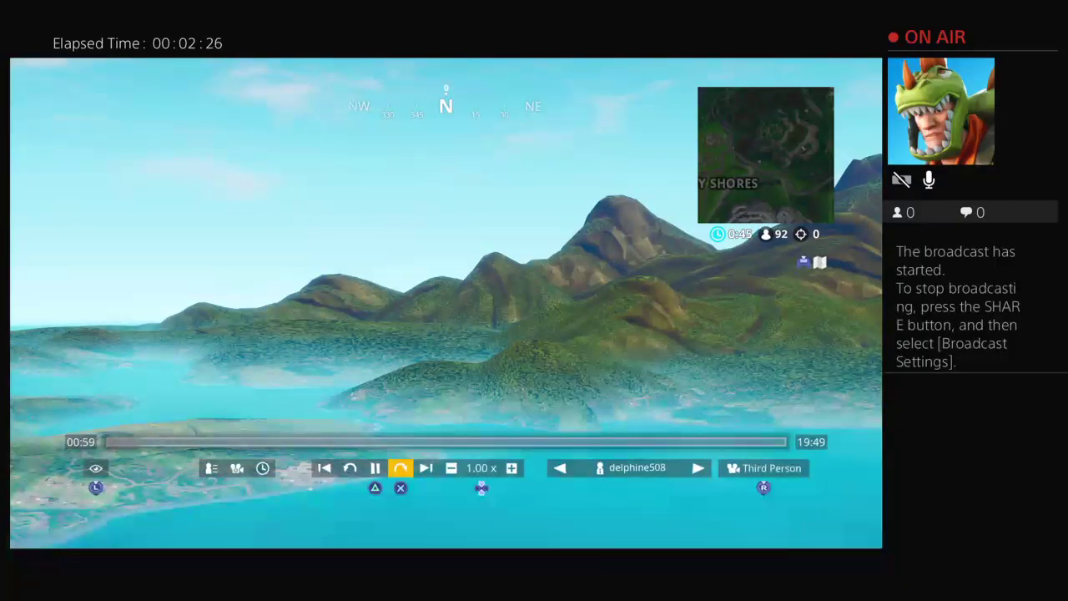
{"action": "key", "text": "Left"}
Set the replay playback speed to 2.00x
{"action": "key", "text": "Right"}
{"action": "key", "text": "Left"}
{"action": "key", "text": "Left"}
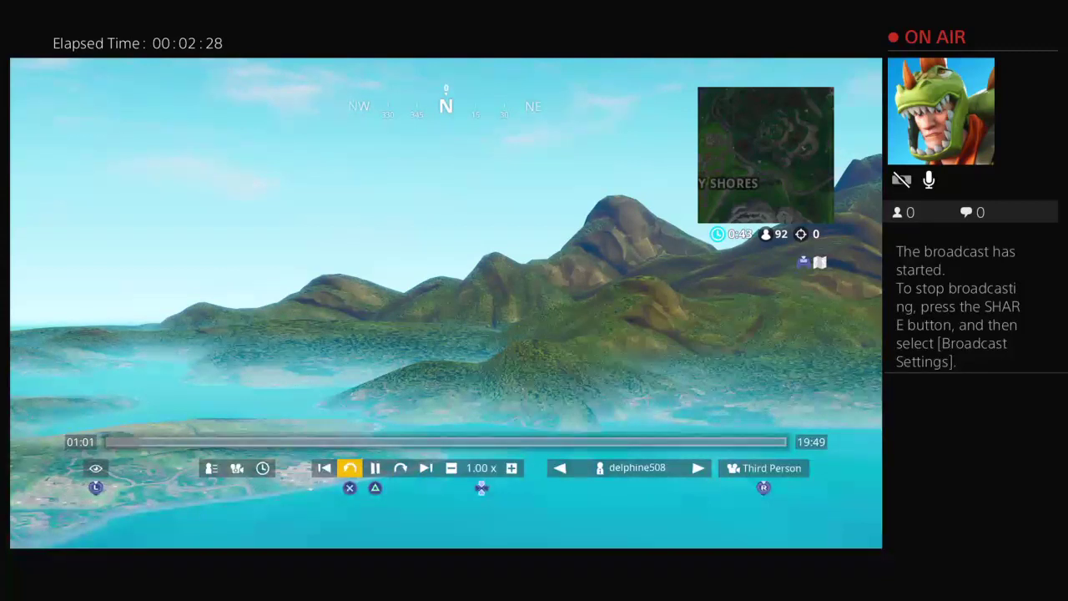
{"action": "key", "text": "Return"}
Skip the replay forward to 19:39 and switch to the Drone Free camera
{"action": "key", "text": "Right"}
{"action": "key", "text": "Right"}
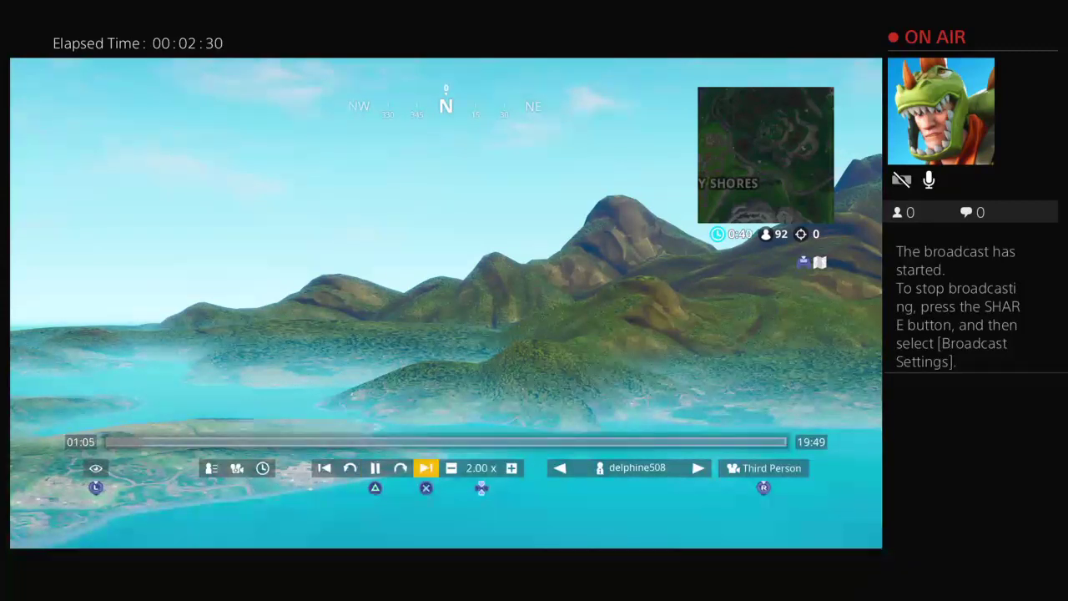
{"action": "key", "text": "Return"}
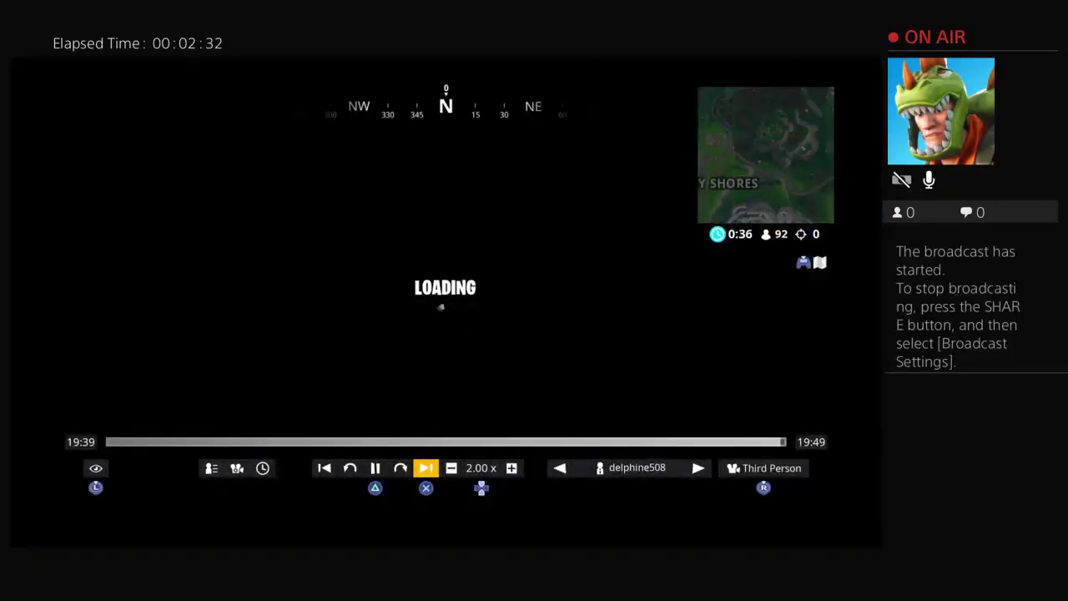
{"action": "key", "text": "r"}
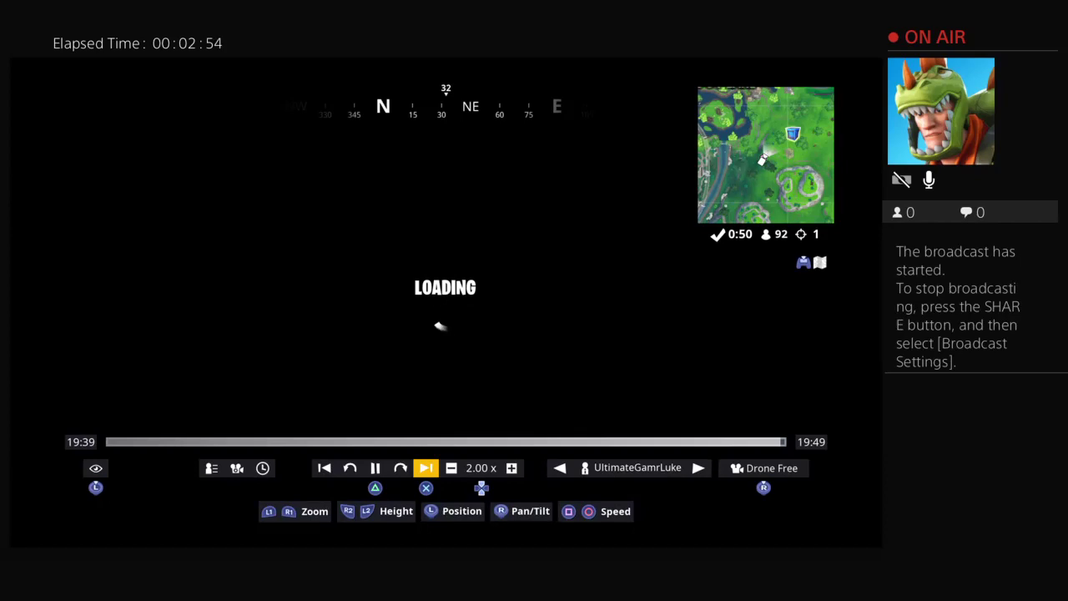
{"action": "key", "text": "Left"}
{"action": "key", "text": "Left"}
{"action": "key", "text": "Left"}
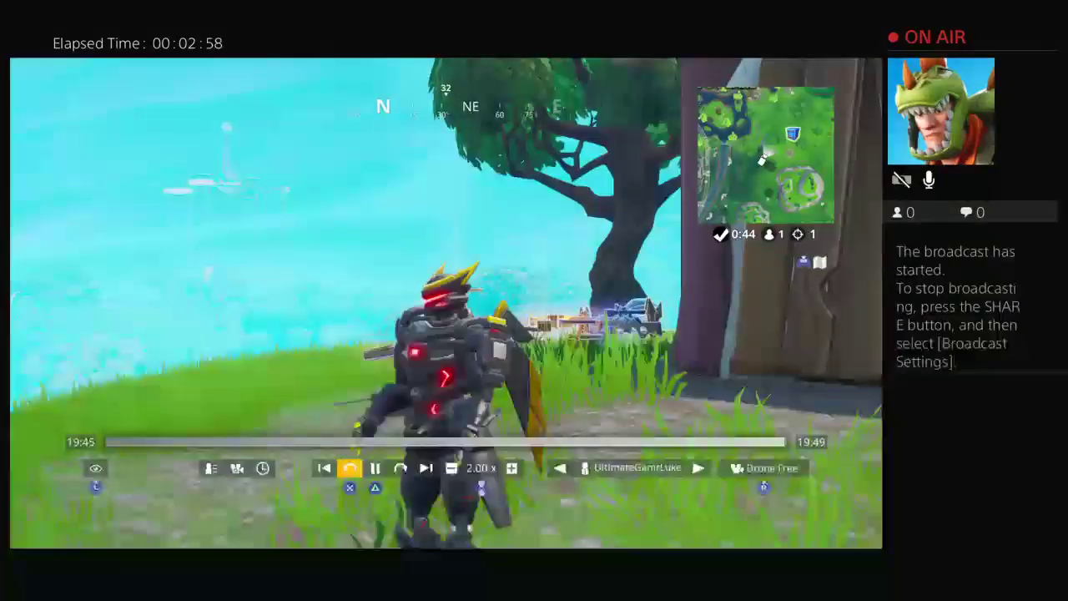
Rewind from the replay's end to 19:17 to rewatch the final moments
{"action": "key", "text": "Return"}
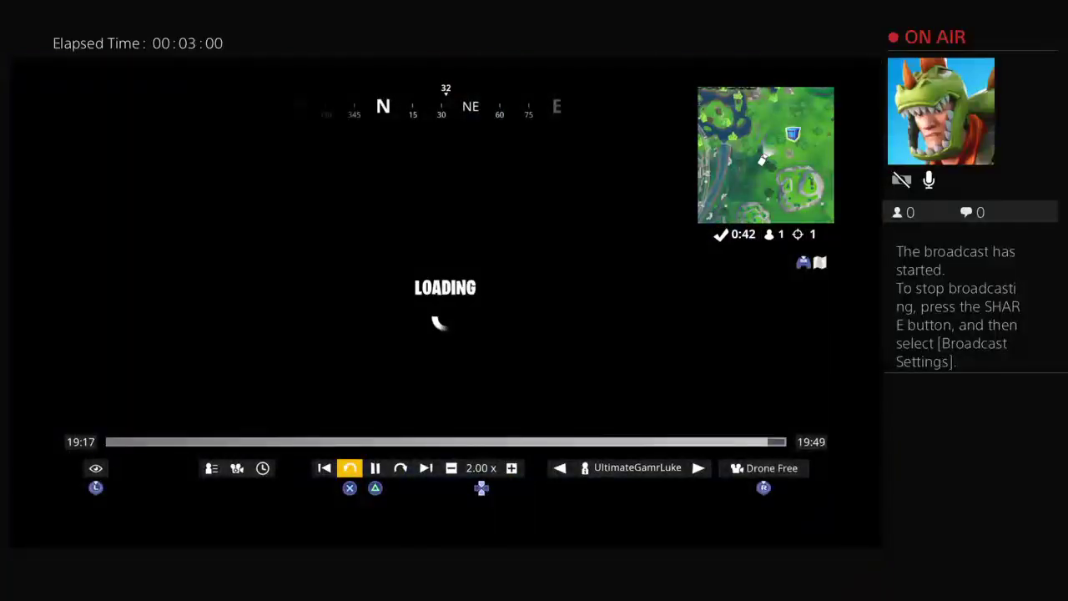